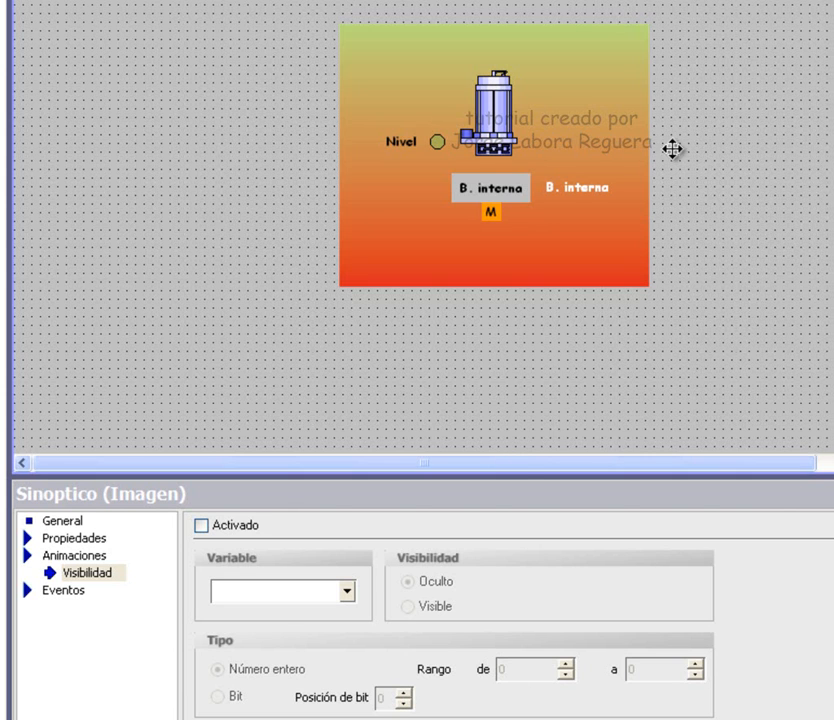
Select the B. interna button on the Sinoptico screen to show its General properties.
click(520, 185)
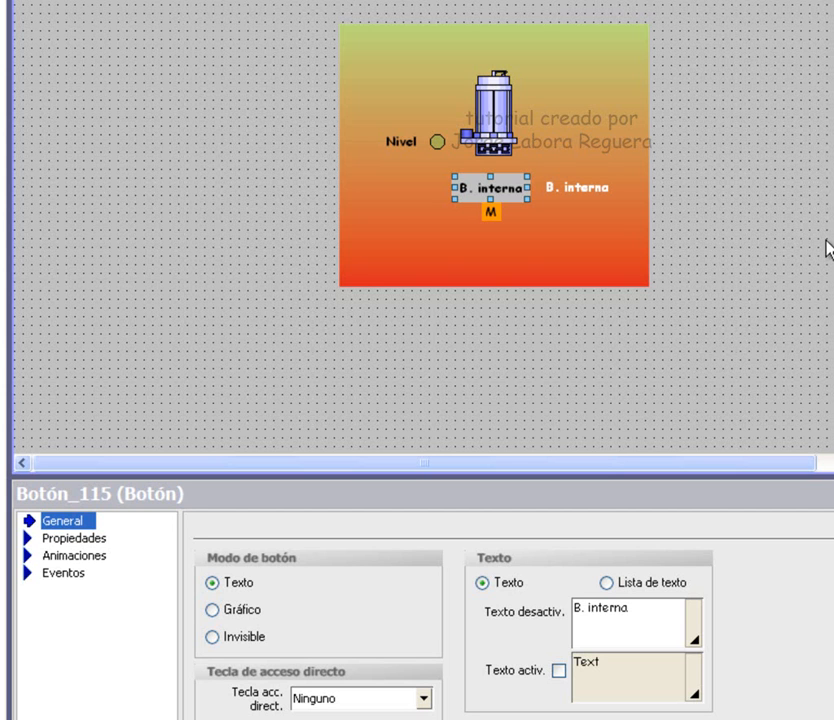
Select the B. interna text label and show its Apariencia (fill style) settings.
click(567, 189)
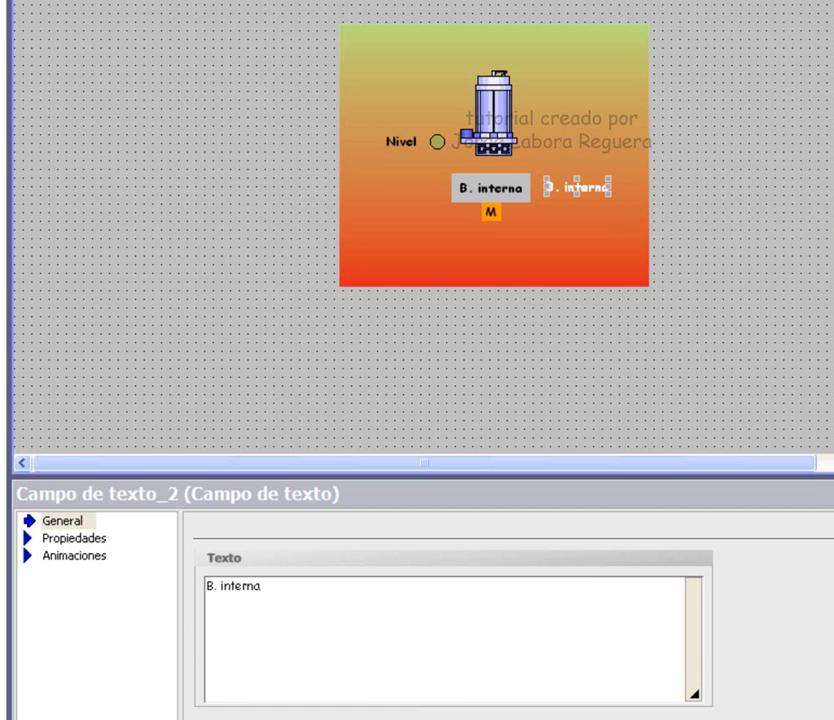
click(424, 637)
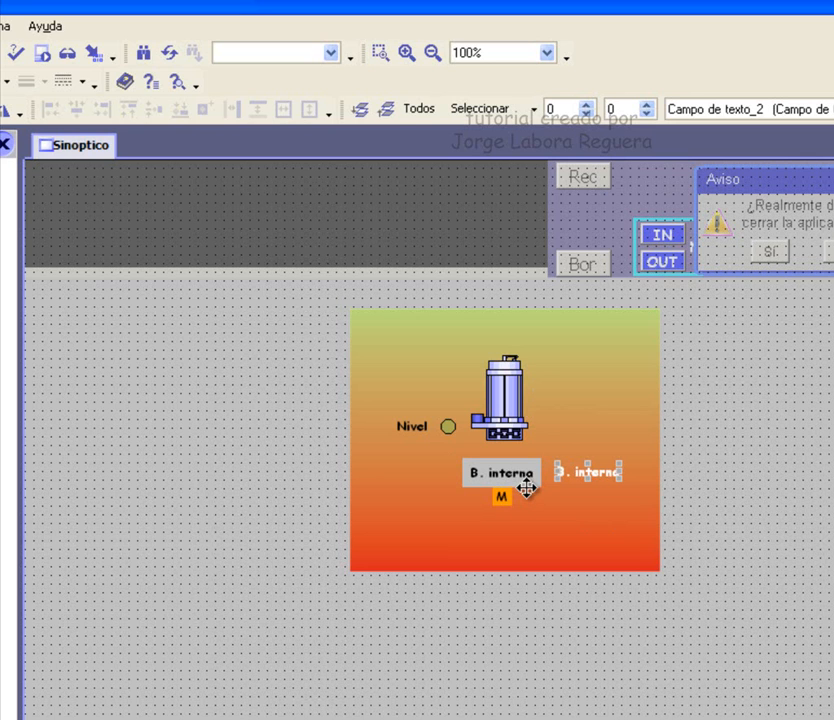
Select the B. interna button and text label, then align their centers and middles.
click(530, 482)
click(569, 475)
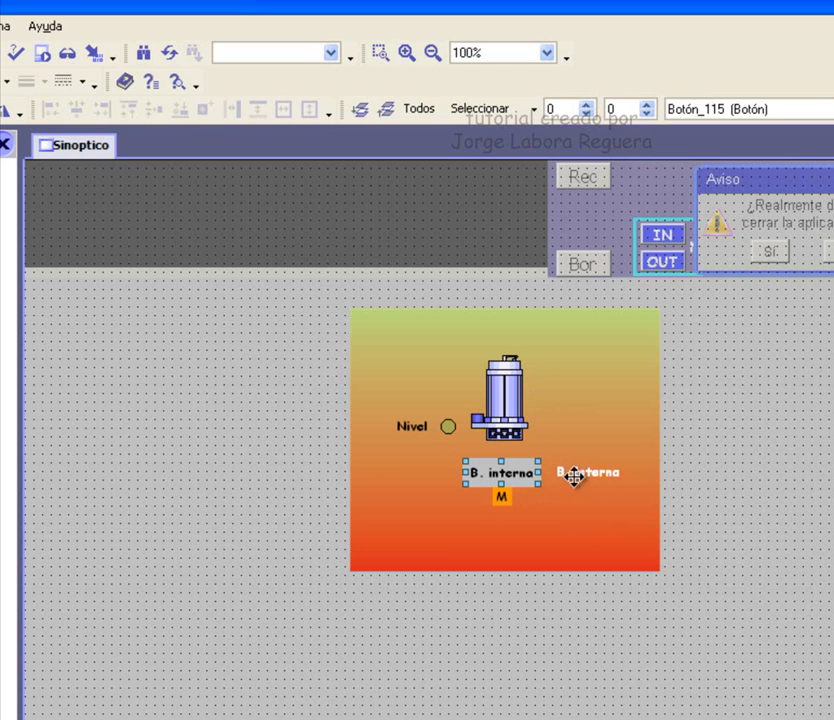
click(578, 471)
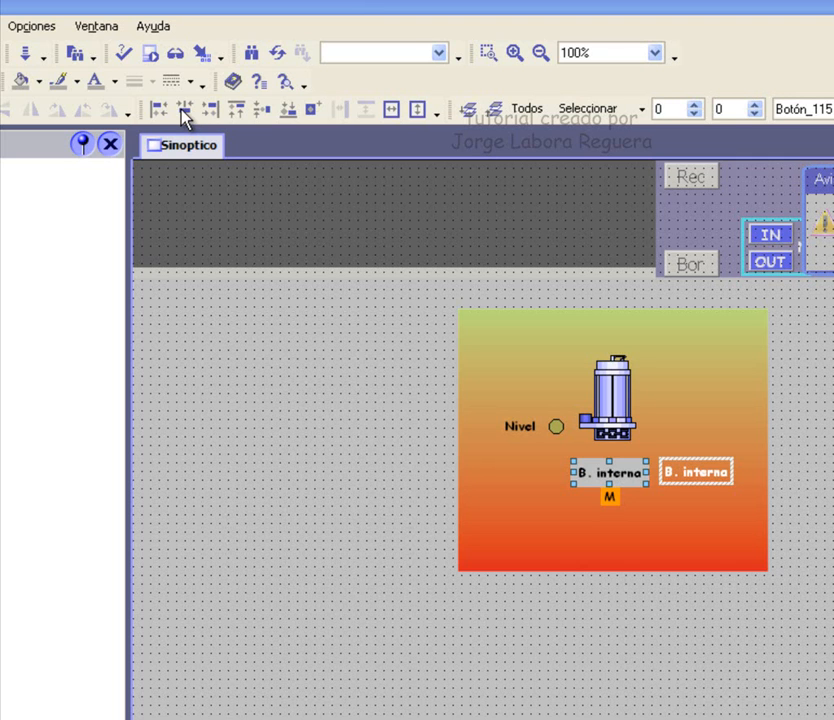
click(184, 112)
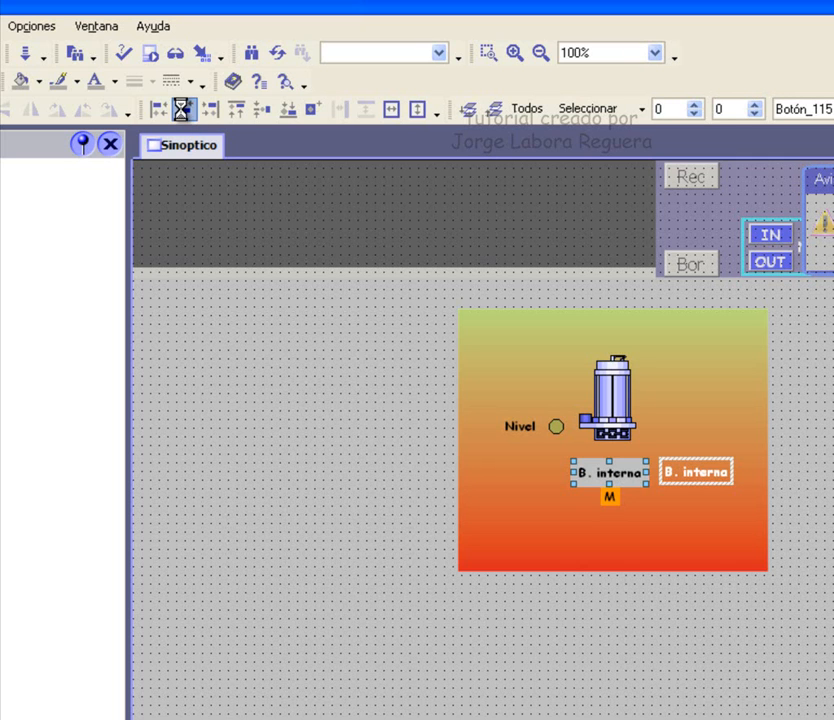
click(258, 108)
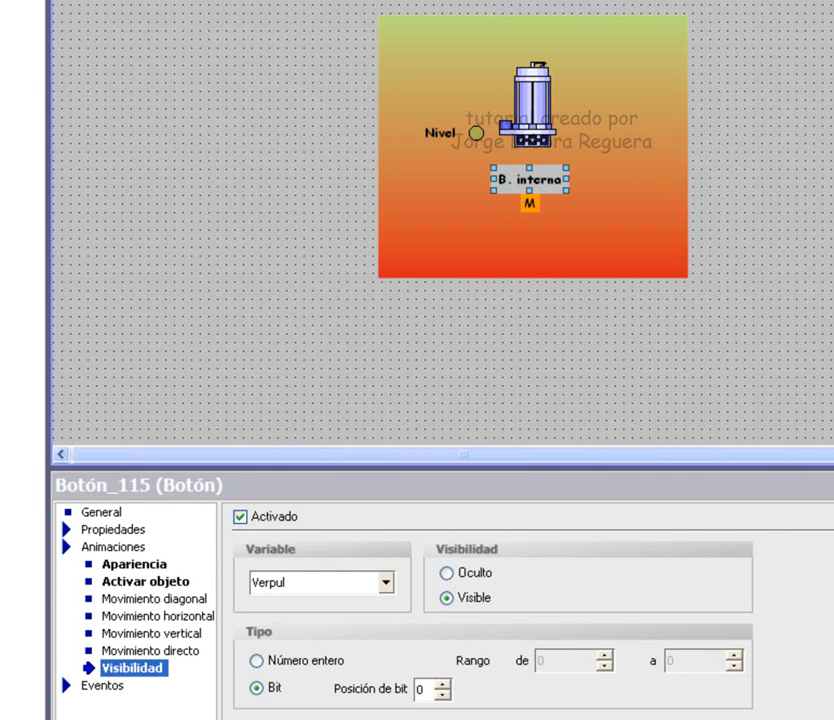
Review the Eventos > Pulsar actions configured for the B. interna button.
click(102, 686)
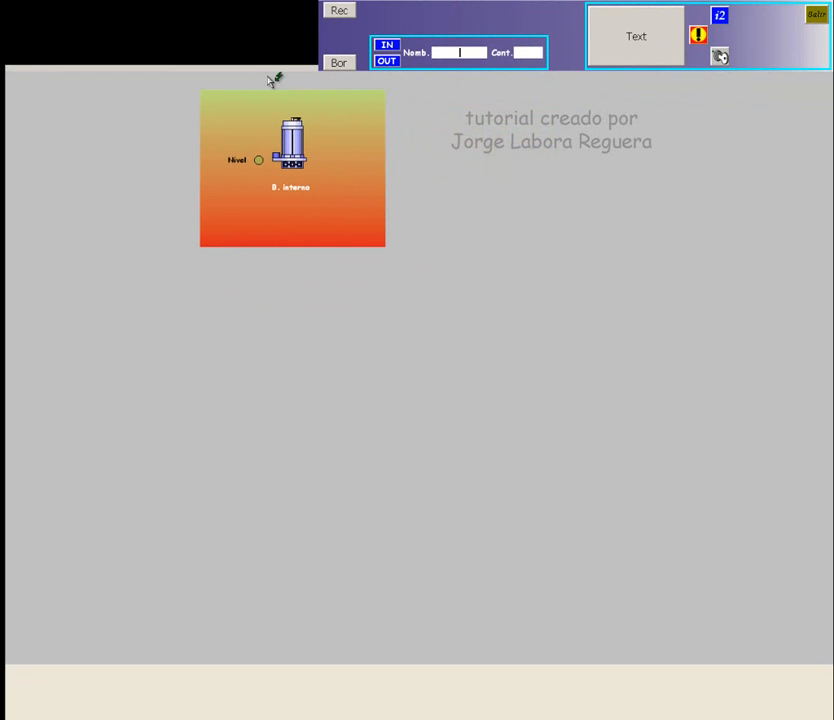
Toggle the M indicator under B. interna off and back on.
click(722, 16)
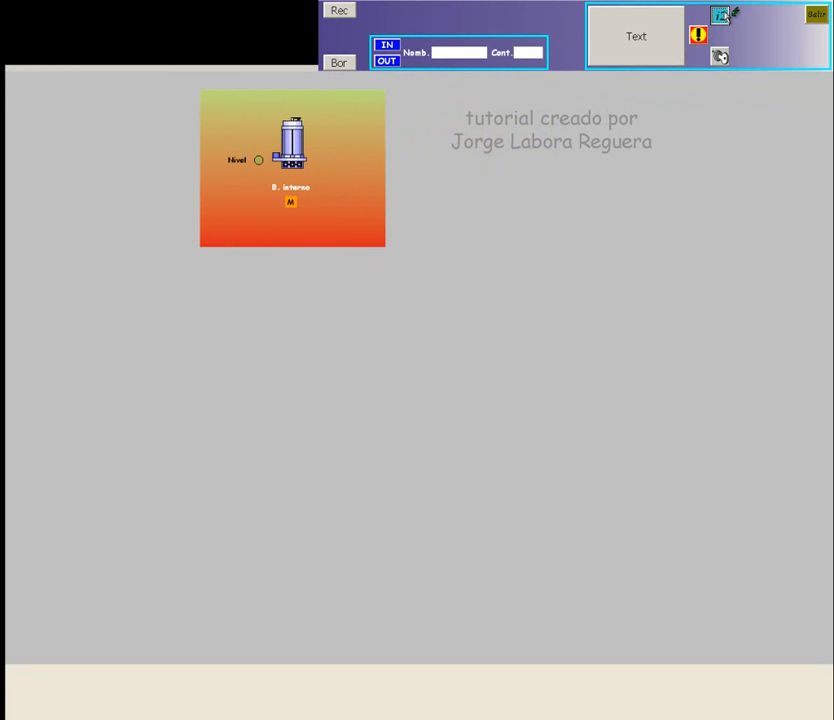
click(722, 16)
click(722, 16)
Log in to Runtime with the administrator user name and password.
click(457, 54)
text(admin)
double_click(457, 54)
key(Tab)
text(******)
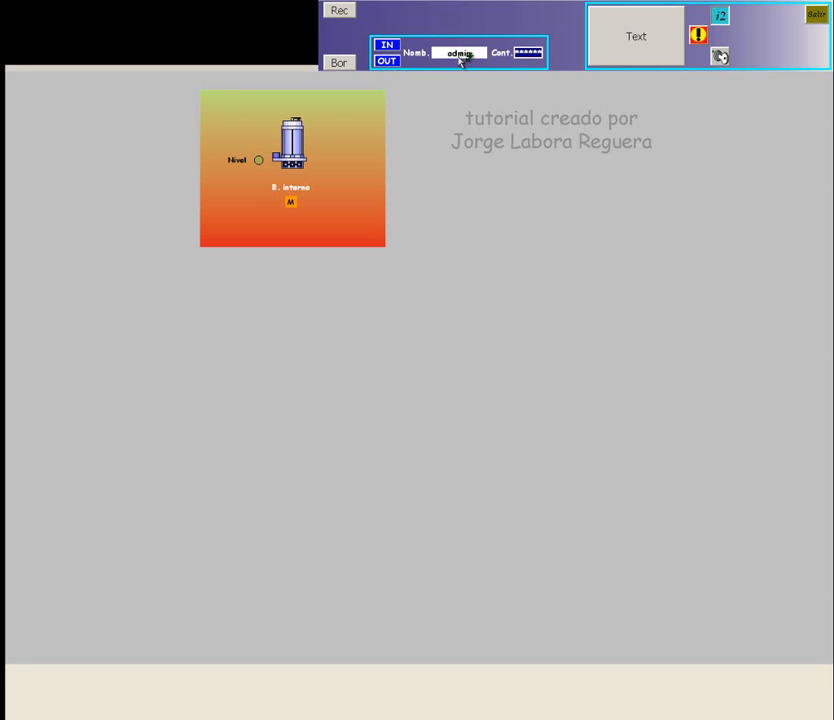
click(387, 45)
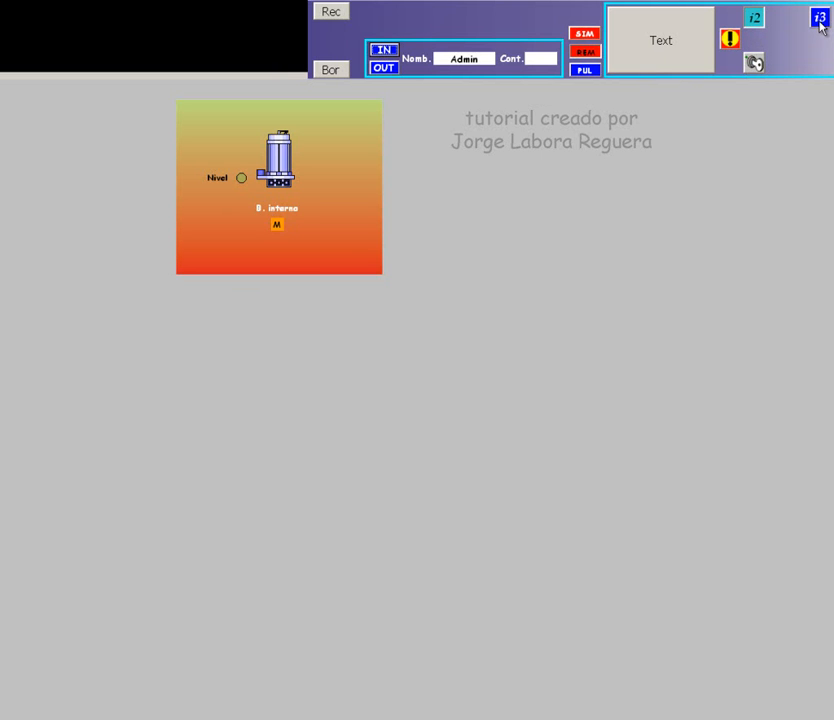
Reveal the B. interna button, start the pump, stop it via PUL, then switch M to A.
click(819, 30)
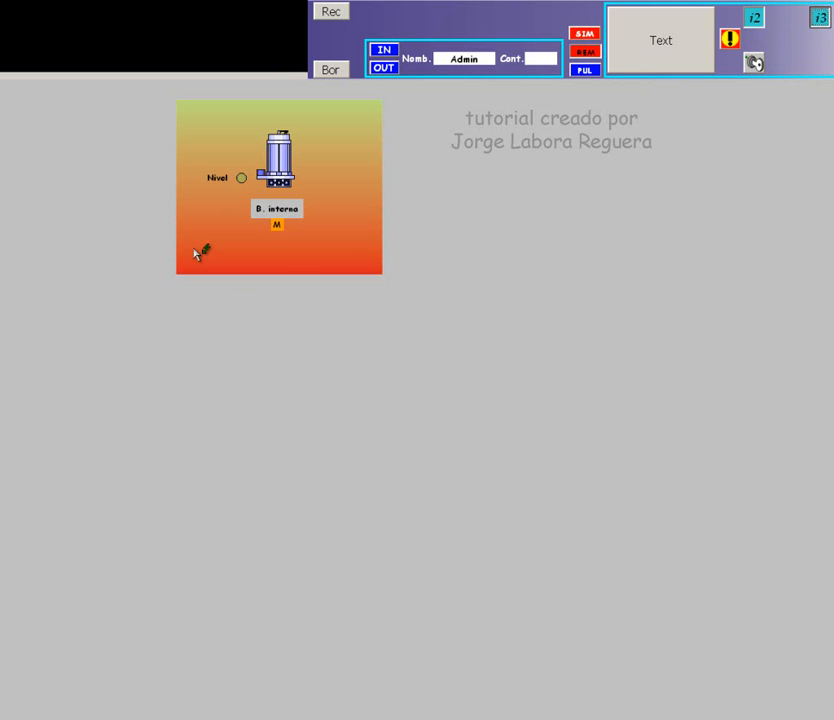
click(284, 212)
click(284, 212)
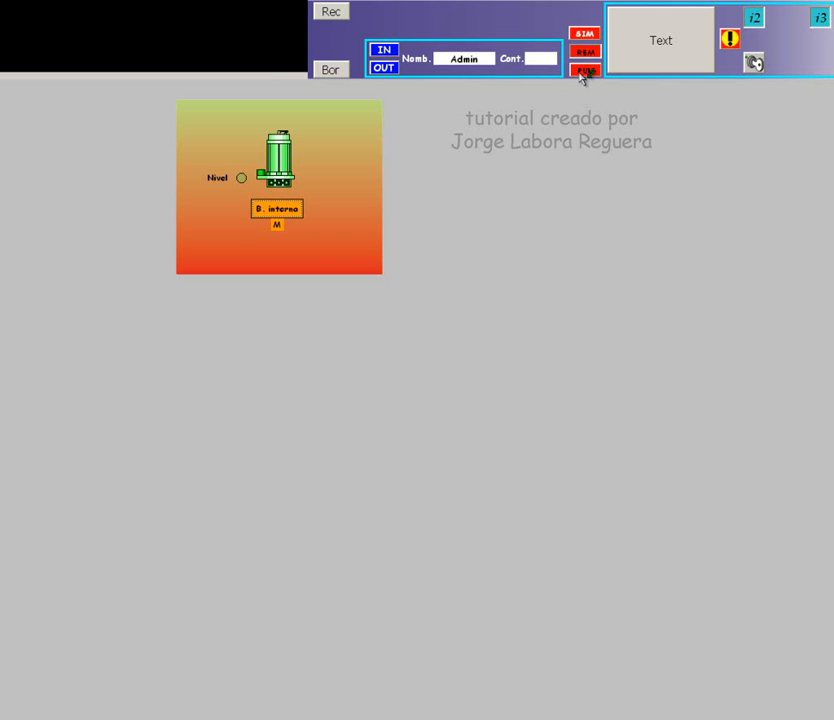
click(584, 70)
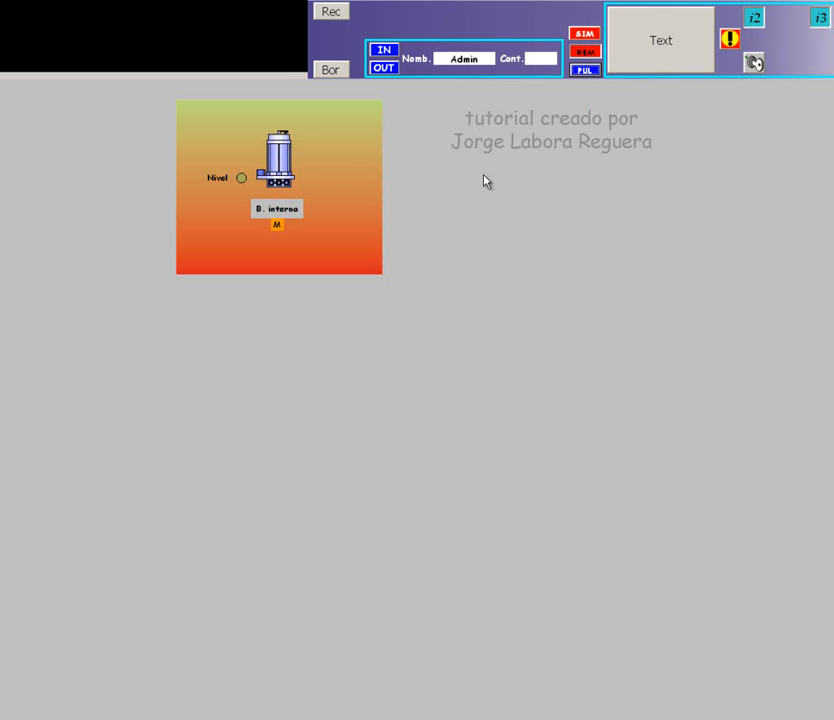
click(278, 225)
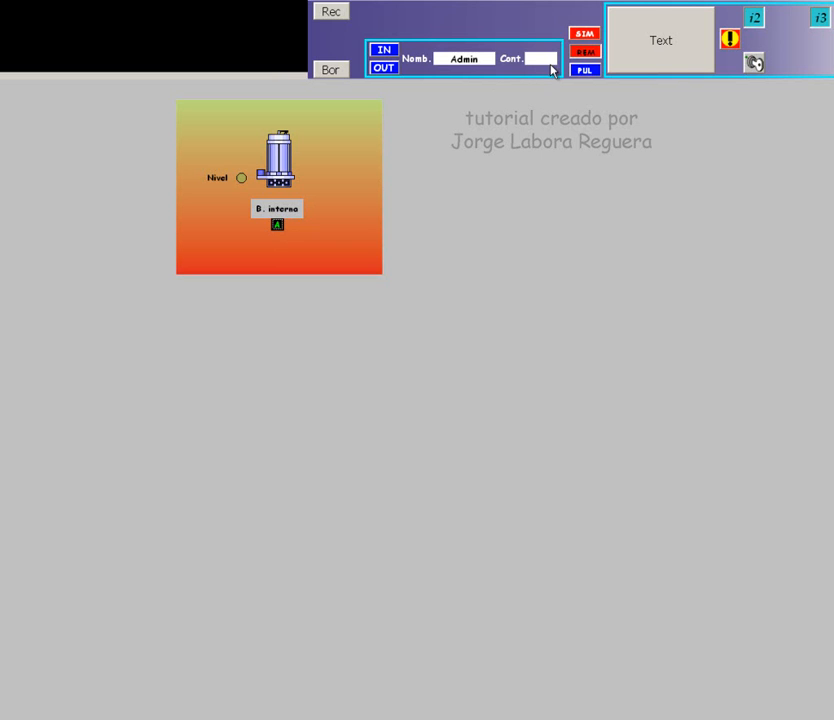
Toggle the pump on and off several times with the B. interna button.
click(290, 216)
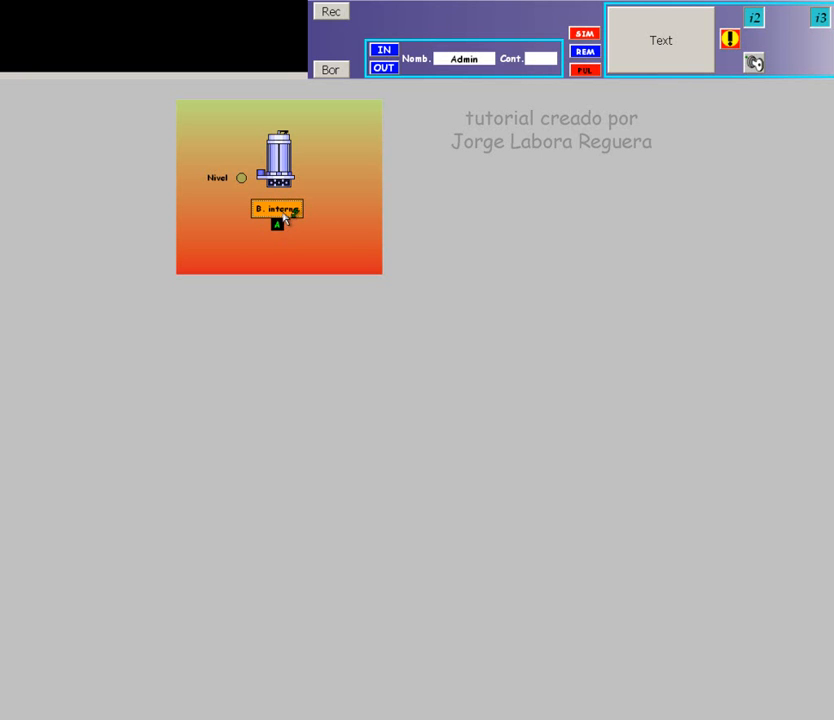
click(283, 211)
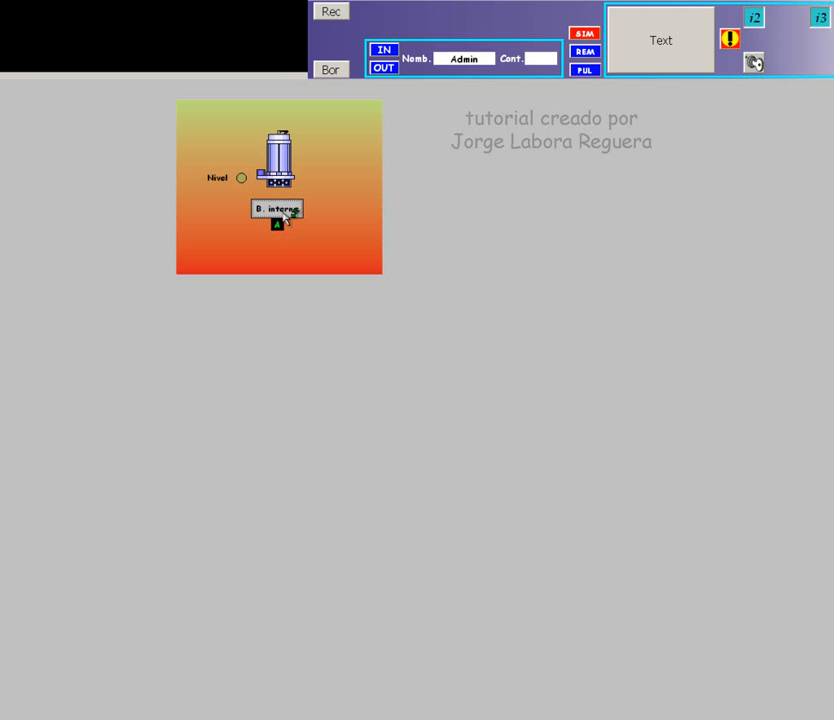
click(283, 214)
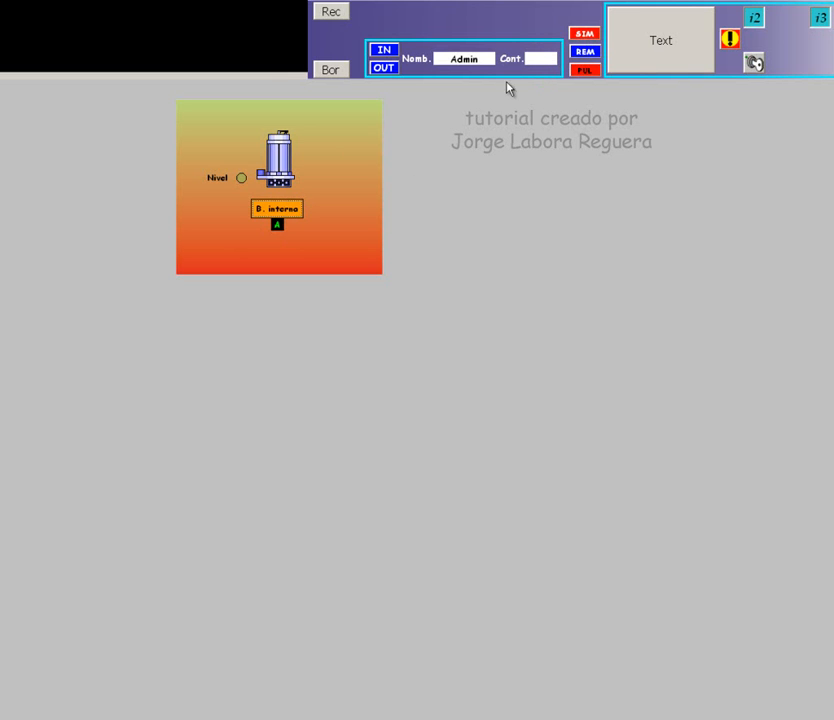
Toggle the REM signal, switch the mode from A back to M, and retest B. interna.
click(596, 51)
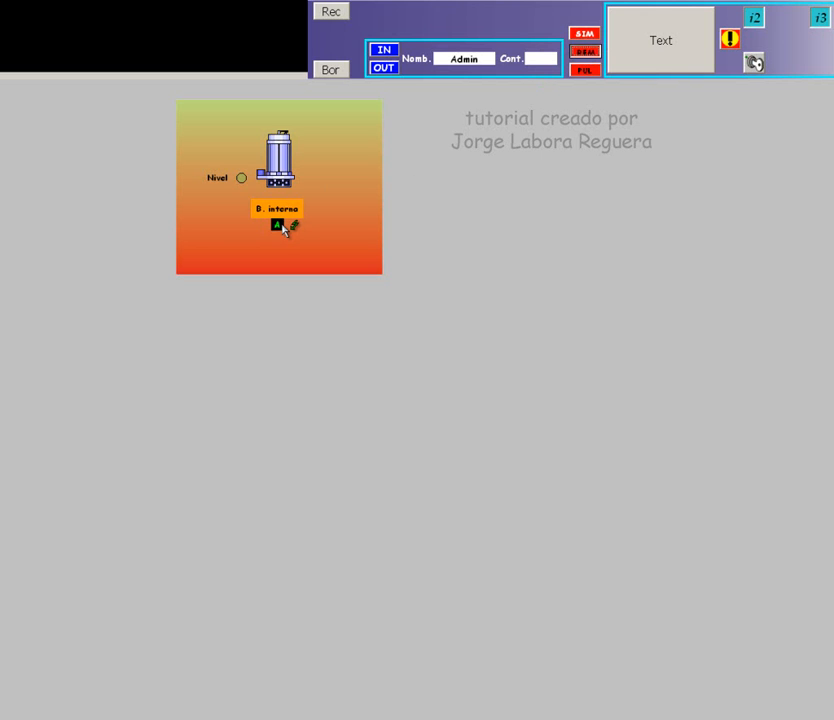
click(280, 225)
click(297, 215)
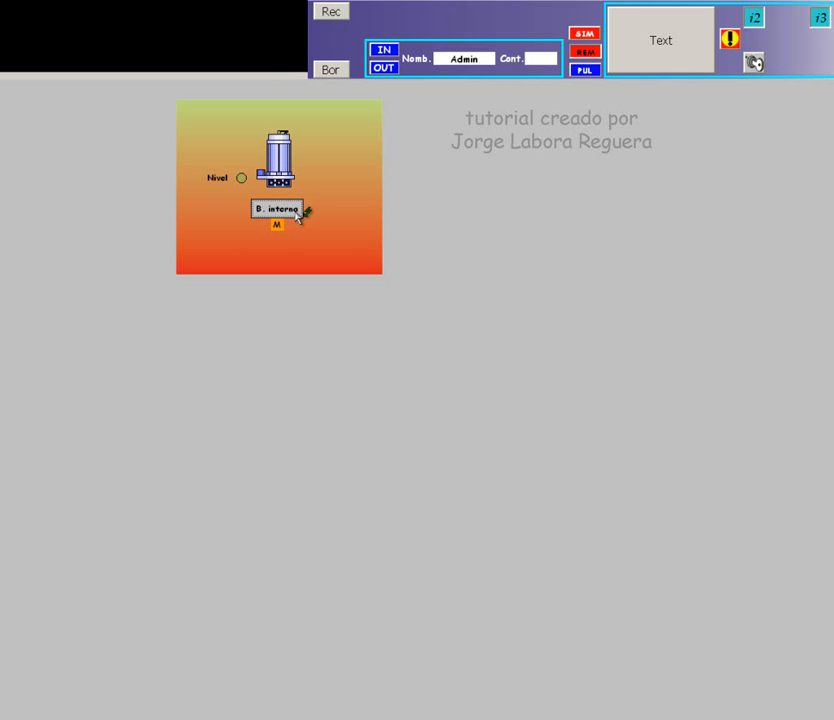
click(297, 215)
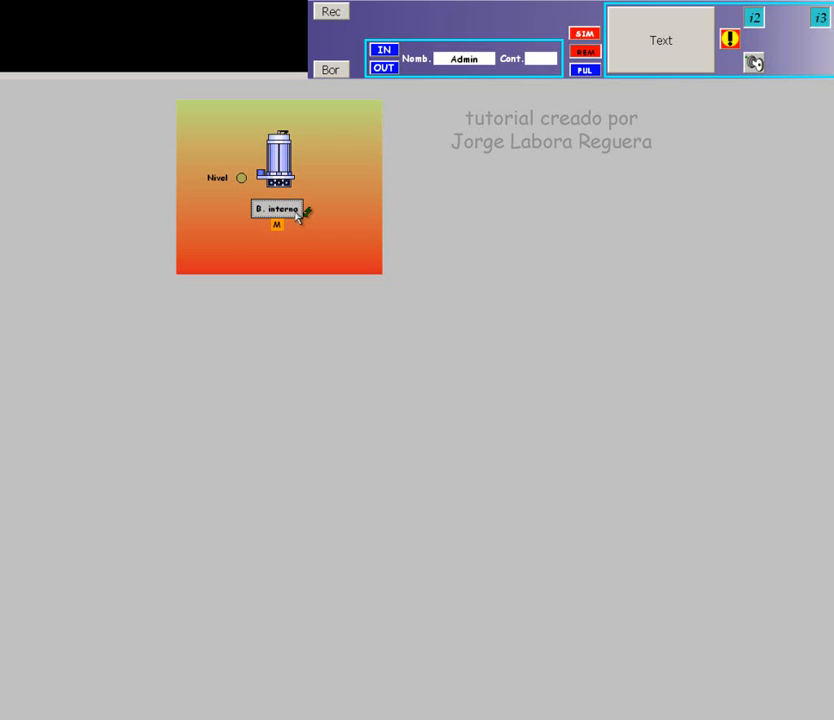
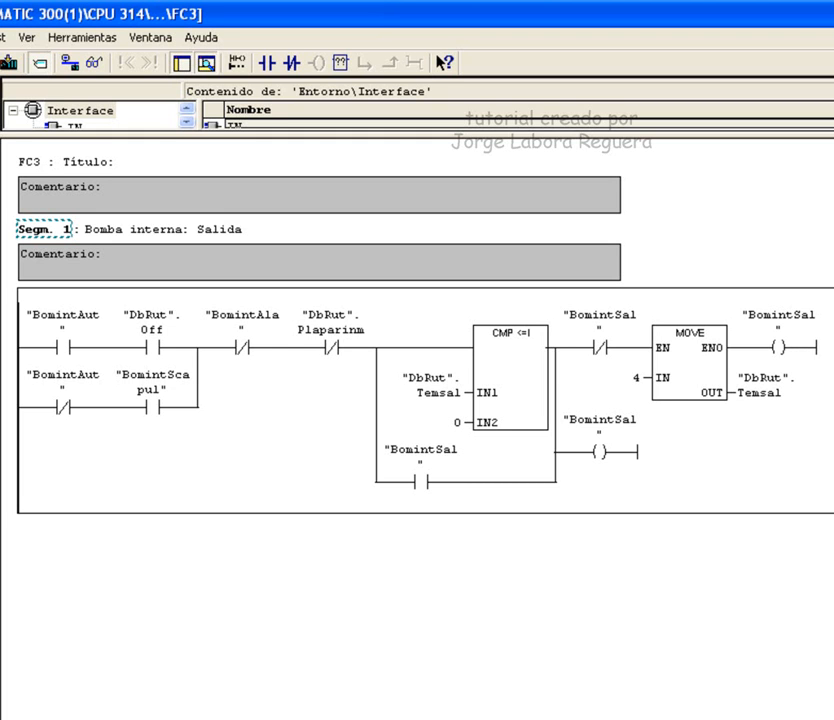
Delete the BomintSal coil that followed the MOVE box's ENO output in network 1.
key(Delete)
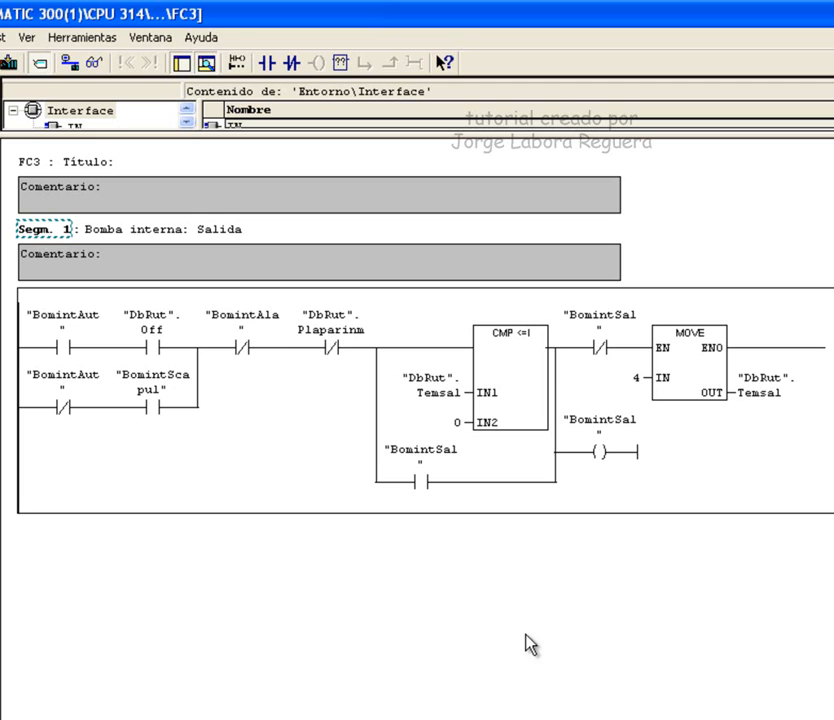
Select the BomintSal contact in the lower branch of FC3 network 1.
click(427, 486)
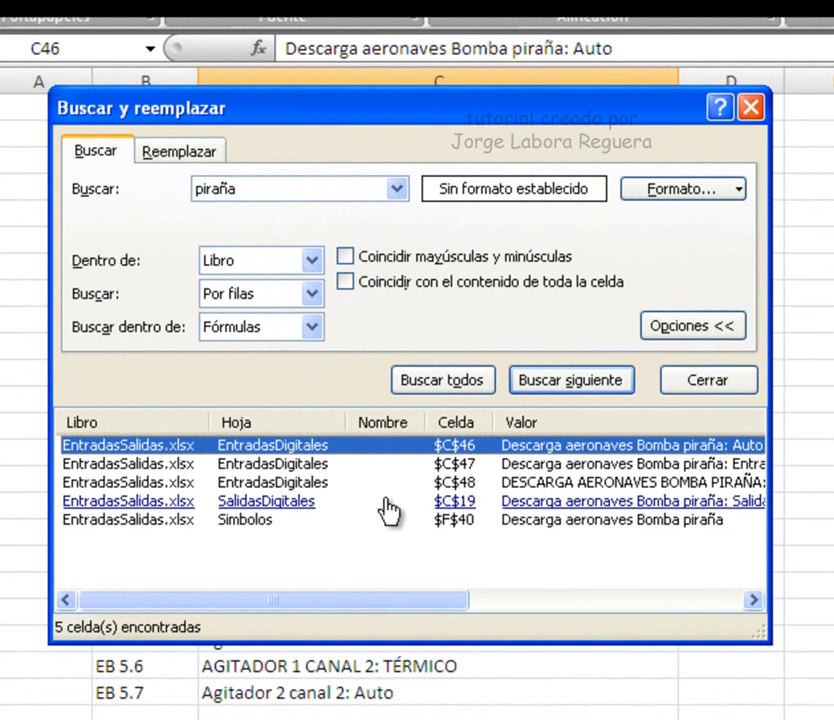
Jump to the Bomba piraña entry found on the Simbolos sheet.
click(268, 530)
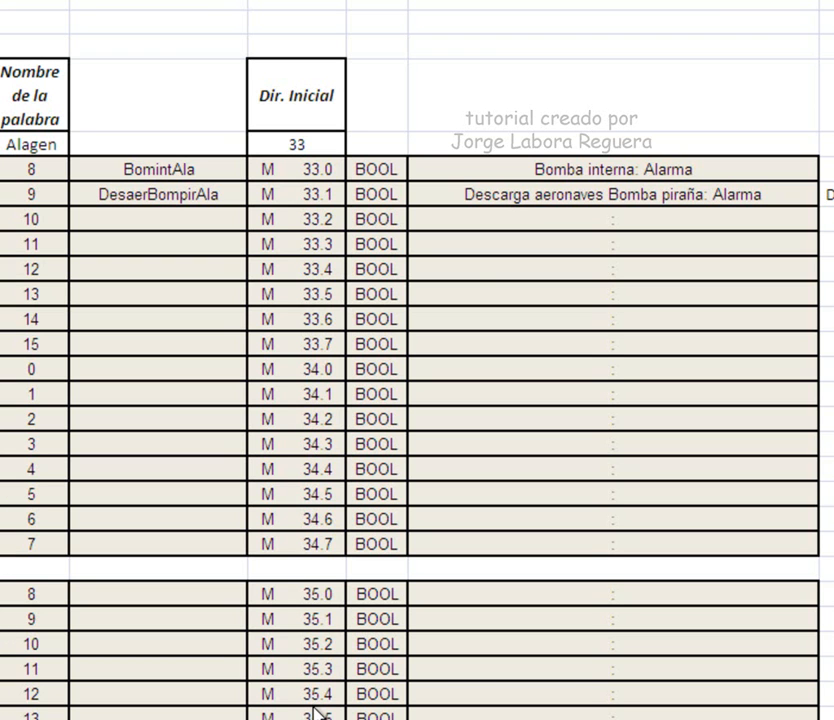
Switch from Excel to the HMI editor's Sinoptico screen with both pumps.
key(alt+Tab)
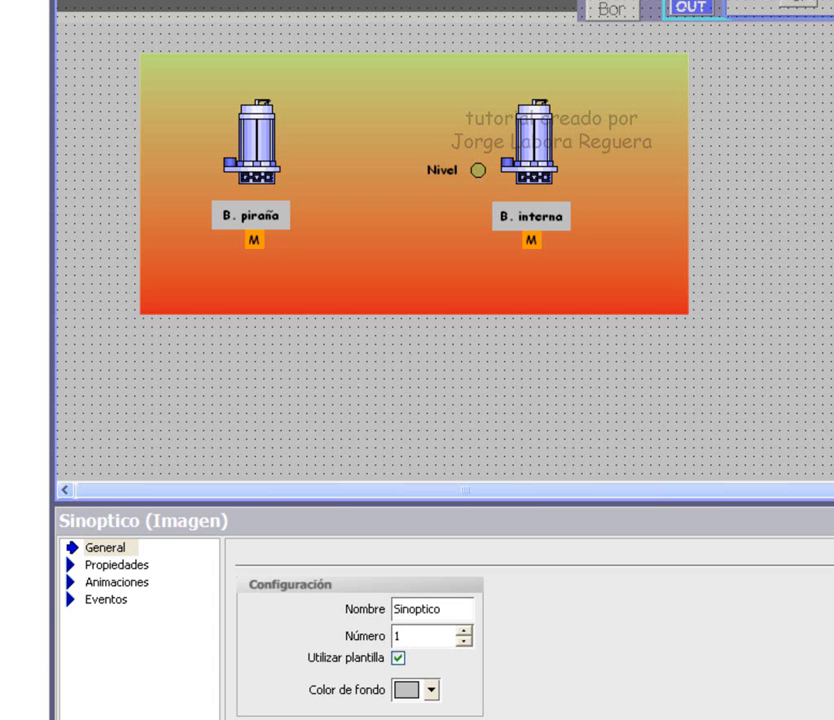
Select the M button beneath the B. piraña pump on the Sinoptico screen.
click(254, 240)
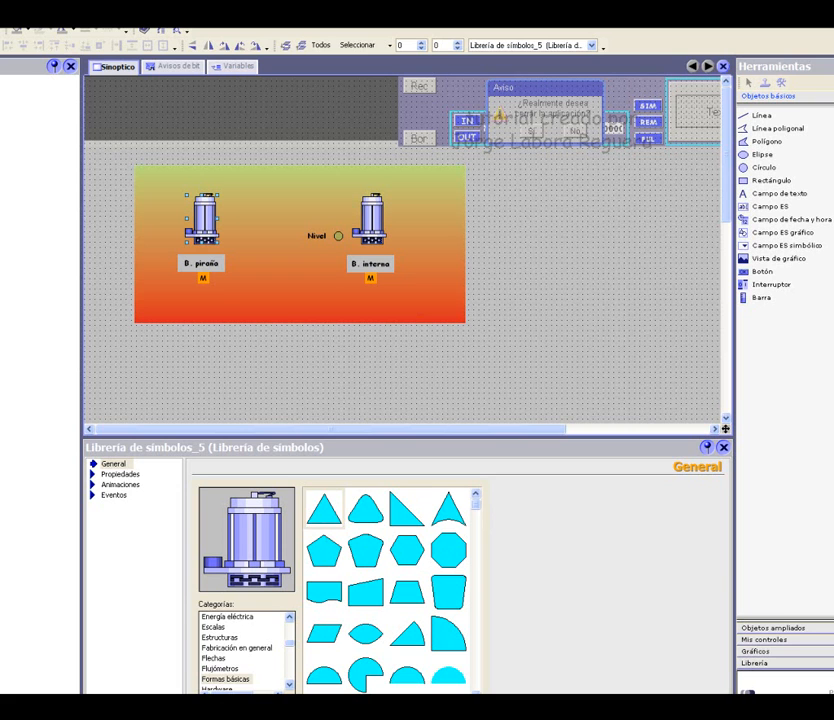
Switch from WinCC flexible over to the Excel tag workbook.
key(alt+Tab)
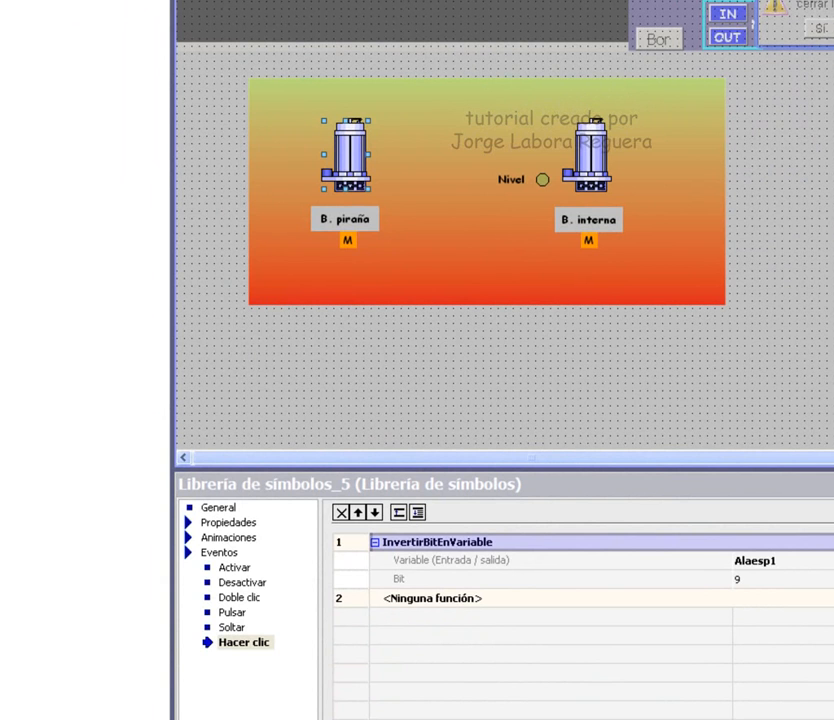
Choose Alaesp1 as the variable for the pump's InvertirBitEnVariable click action.
click(784, 561)
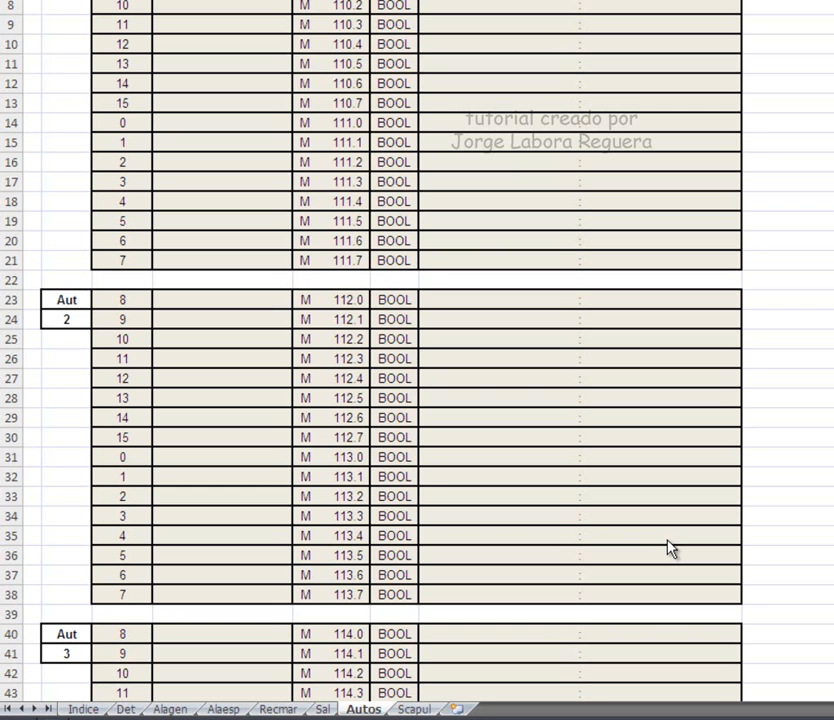
Return from Excel to the STEP 7 ladder block calling Ajusis, Entabit and Simrecmar.
key(alt+Tab)
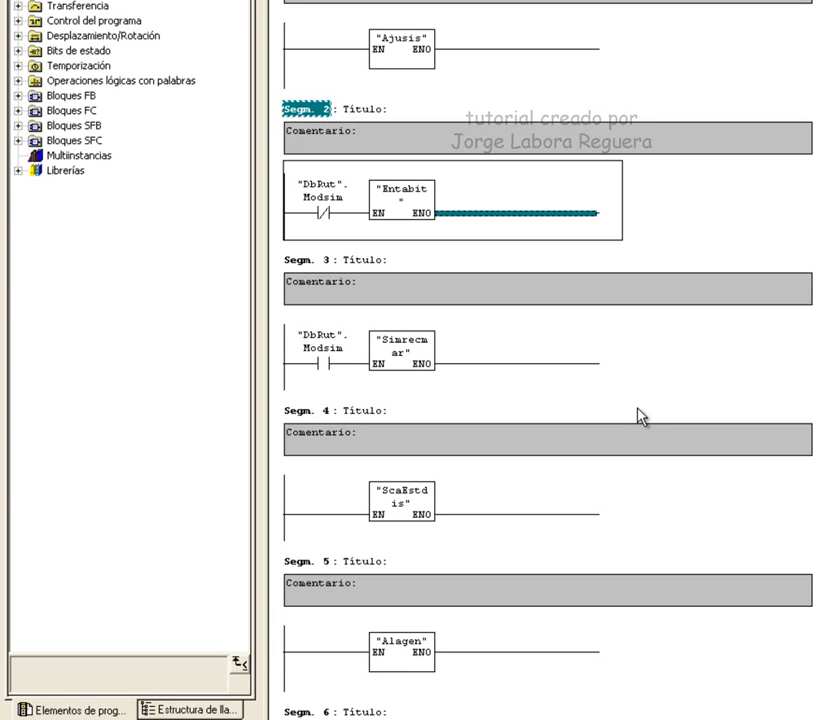
Open FC7 Simrecmar from its call box in network 3.
key(Down)
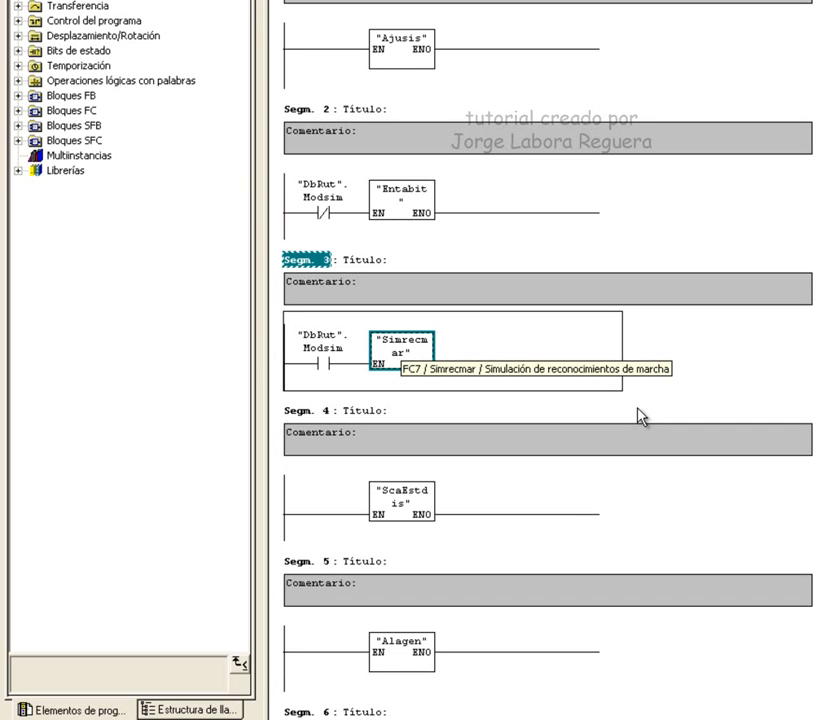
key(ctrl+alt+o)
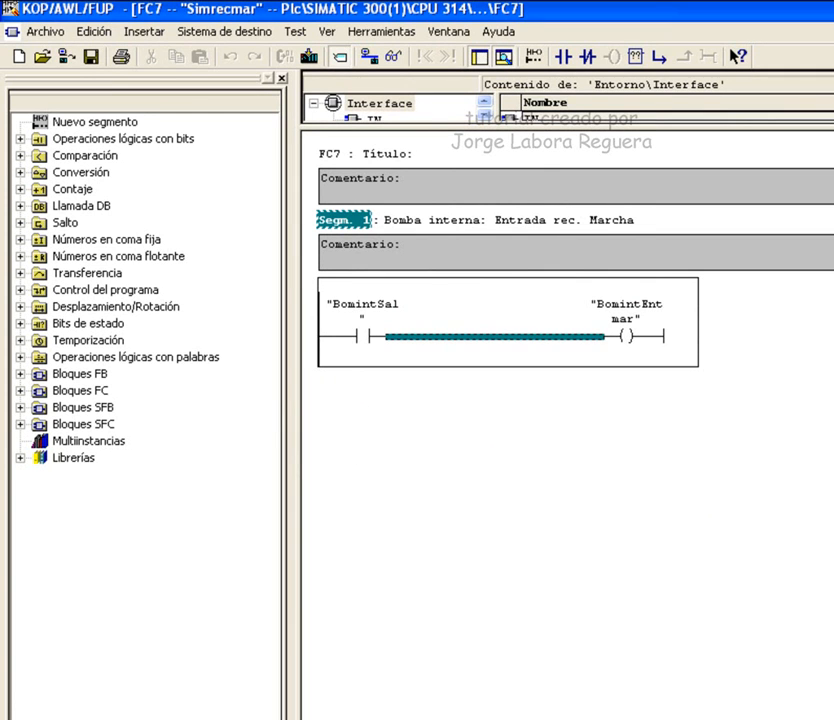
Copy FC7 network 1 and paste it as network 2, then select the new network.
key(ctrl+s)
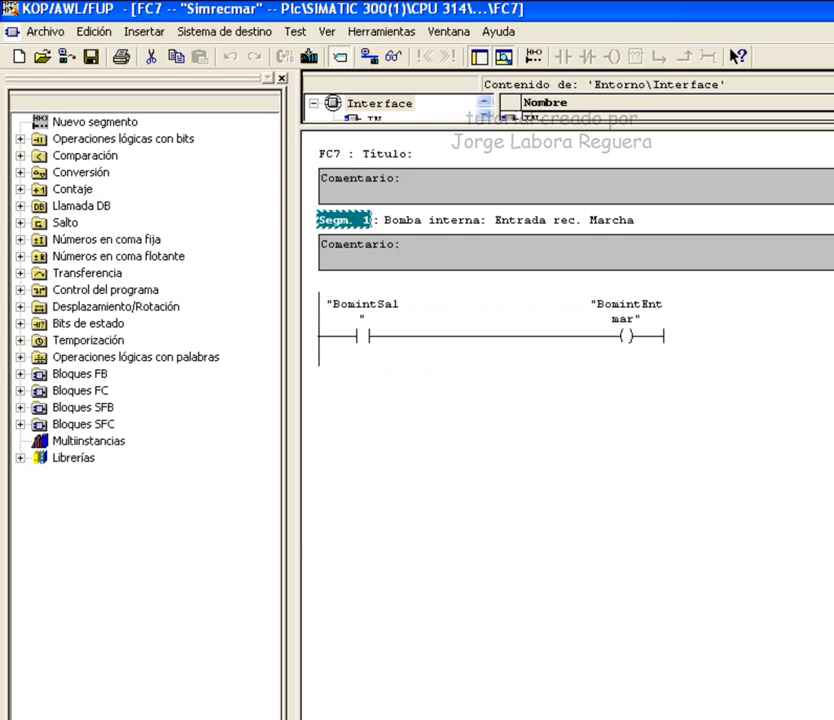
key(ctrl+c)
key(ctrl+v)
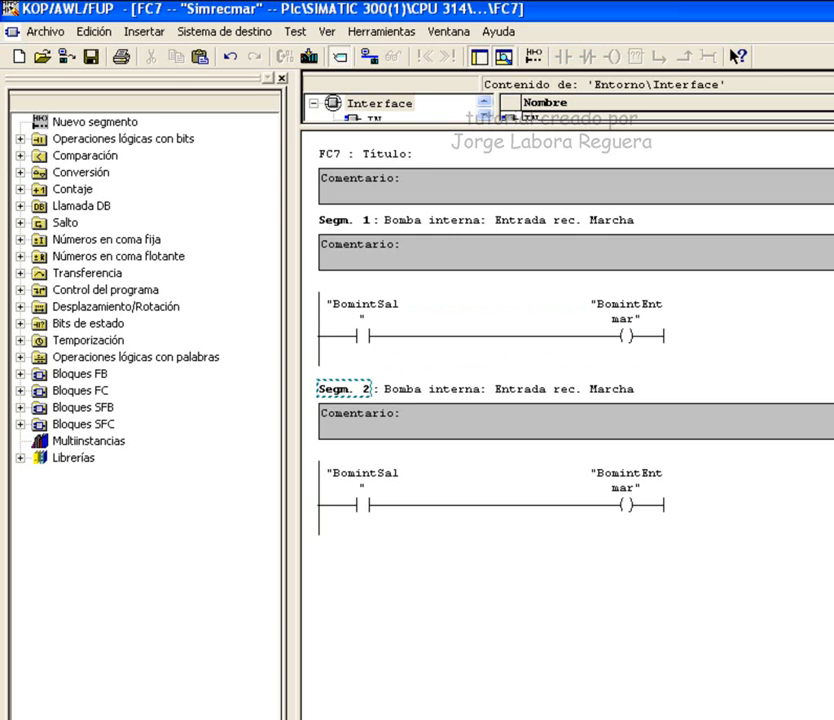
click(342, 388)
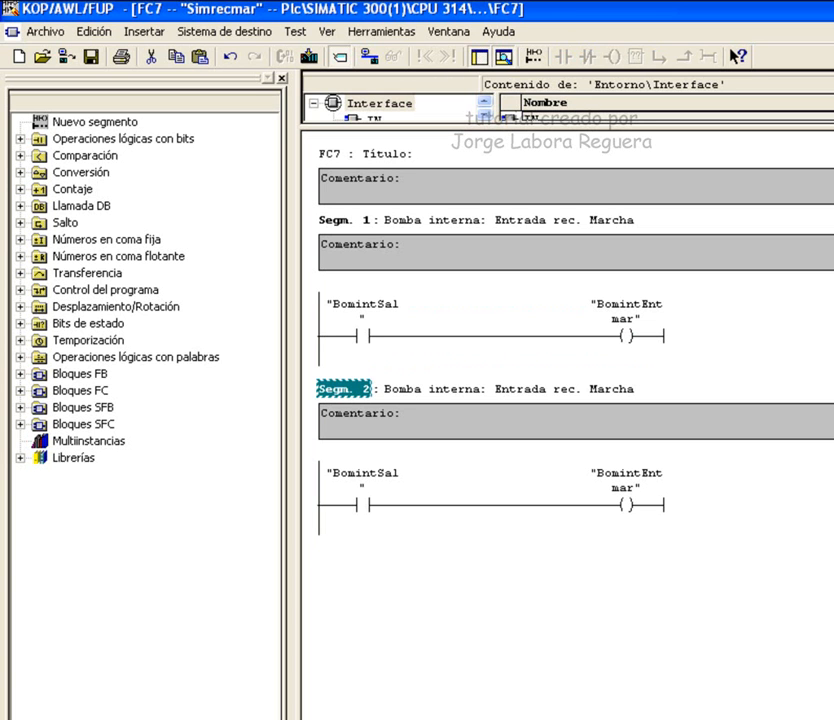
key(ctrl+f)
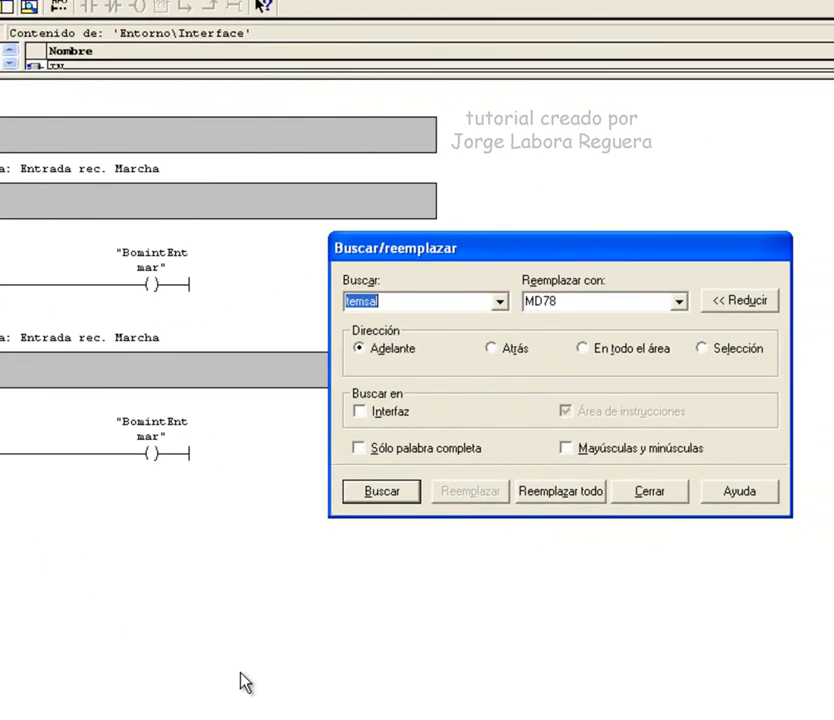
Replace every Bomint with DesaerBompir within the selected network 2 of FC7.
text(Bomint)
key(Tab)
text(Desa)
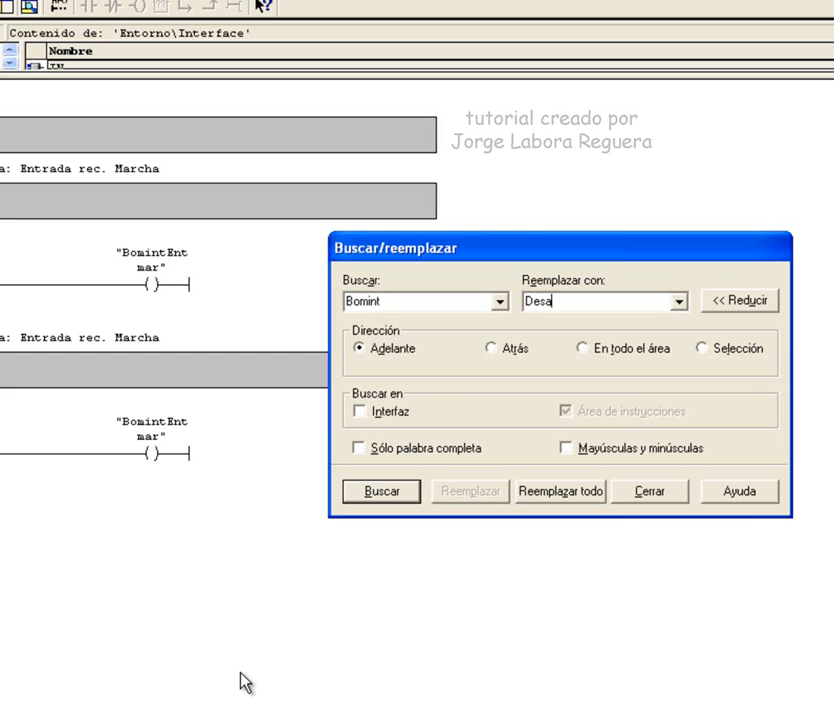
text(erBompir)
key(alt+l)
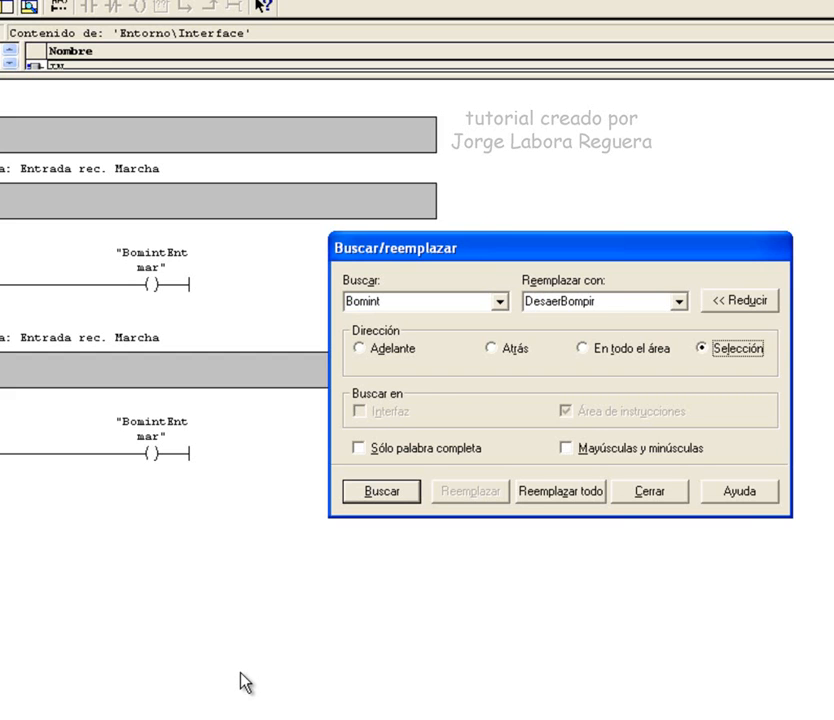
key(alt+z)
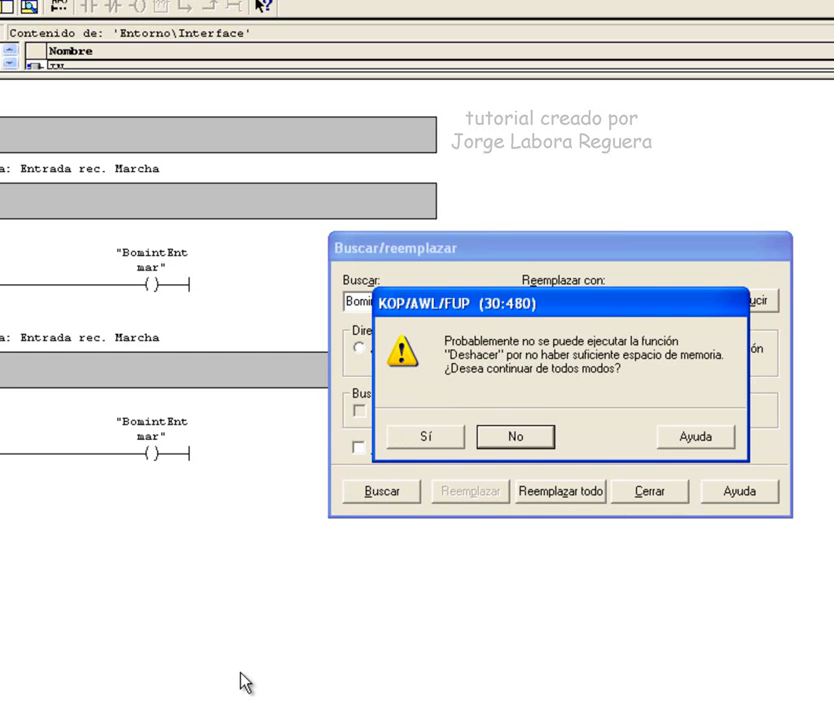
key(Return)
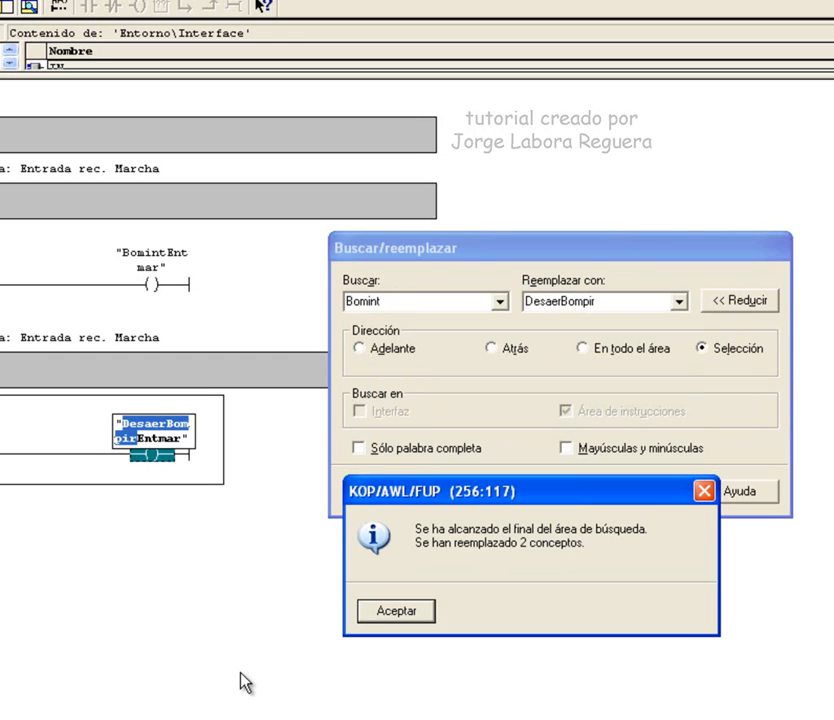
key(Return)
key(Escape)
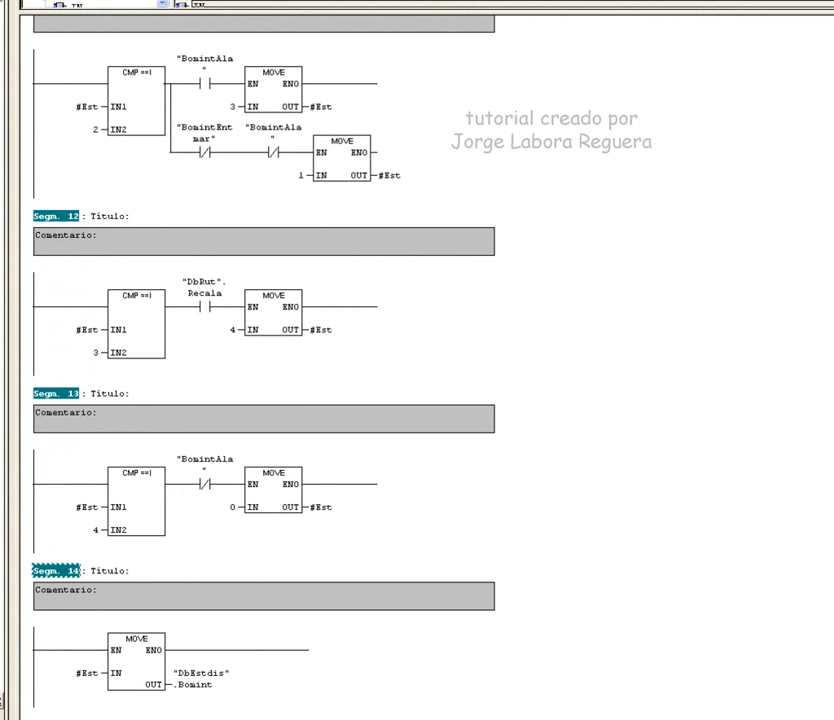
Open Find and Replace for the selected networks that still use Bomint.
key(ctrl+h)
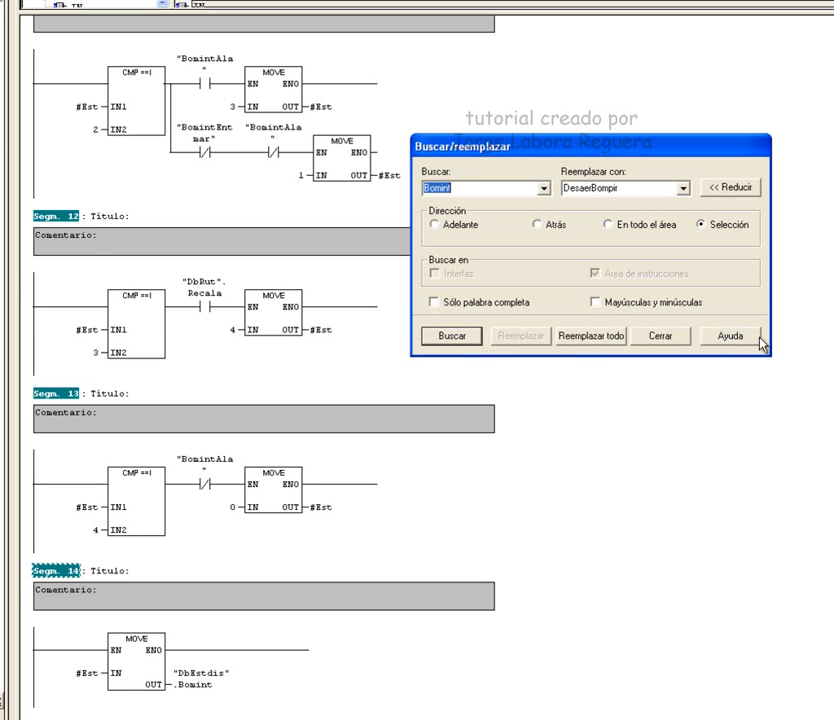
Replace all remaining Bomint tags with DesaerBompir, then select the BomintSal contact in FC3 network 1.
key(alt+t)
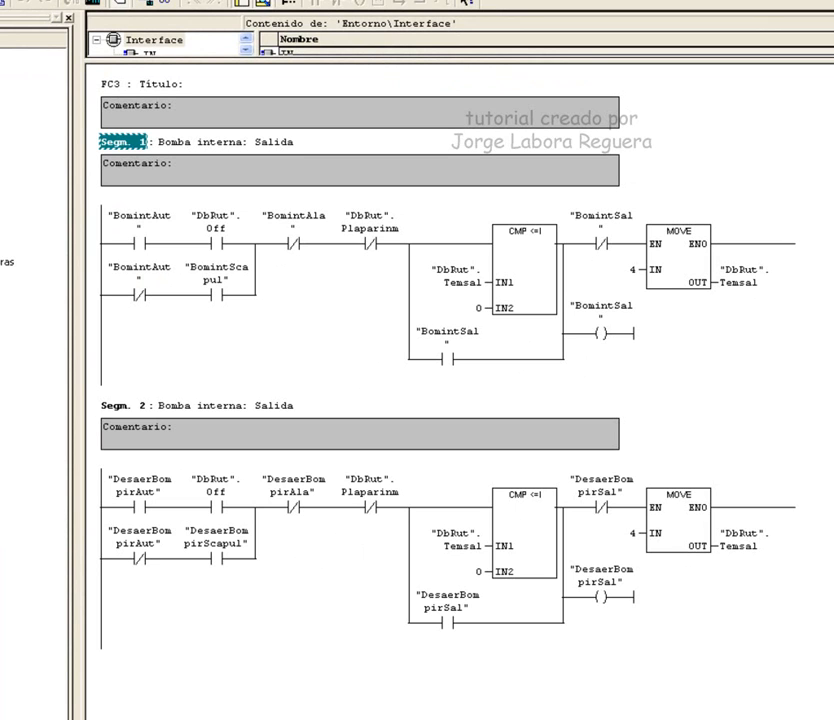
click(452, 362)
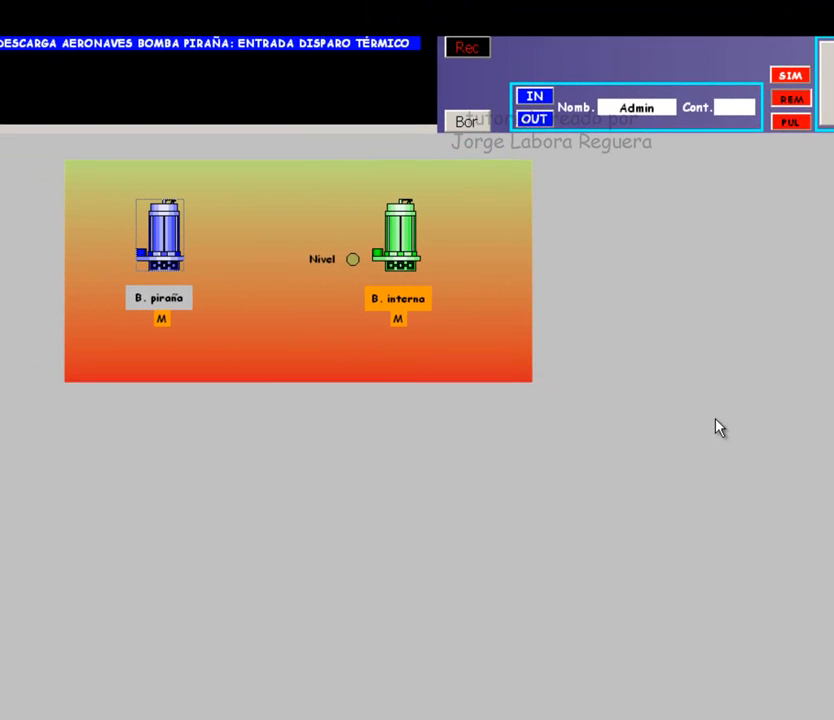
Clear the piraña pump thermal trip alarm, then start the B. interna and B. piraña pumps.
click(473, 57)
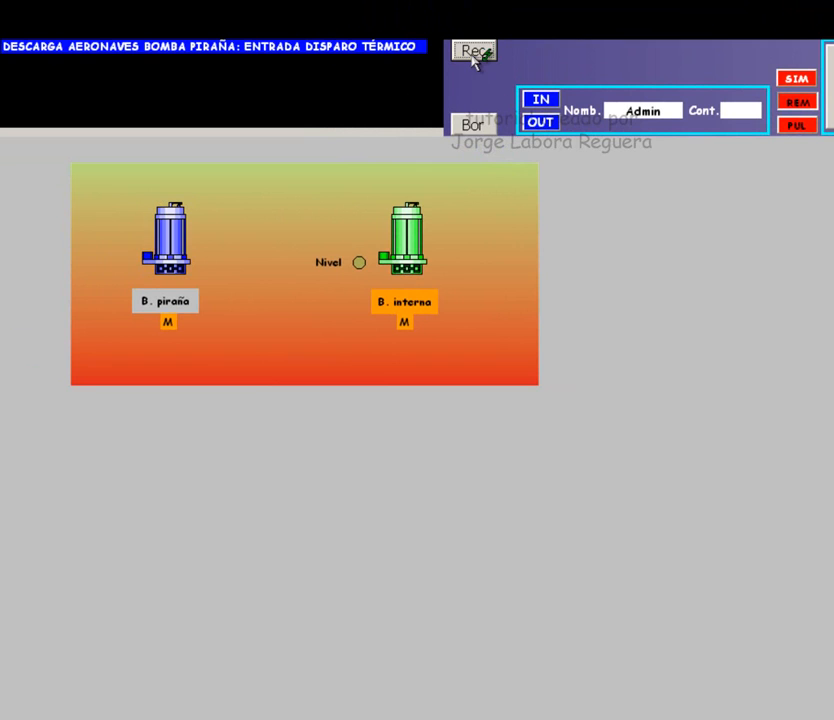
click(472, 125)
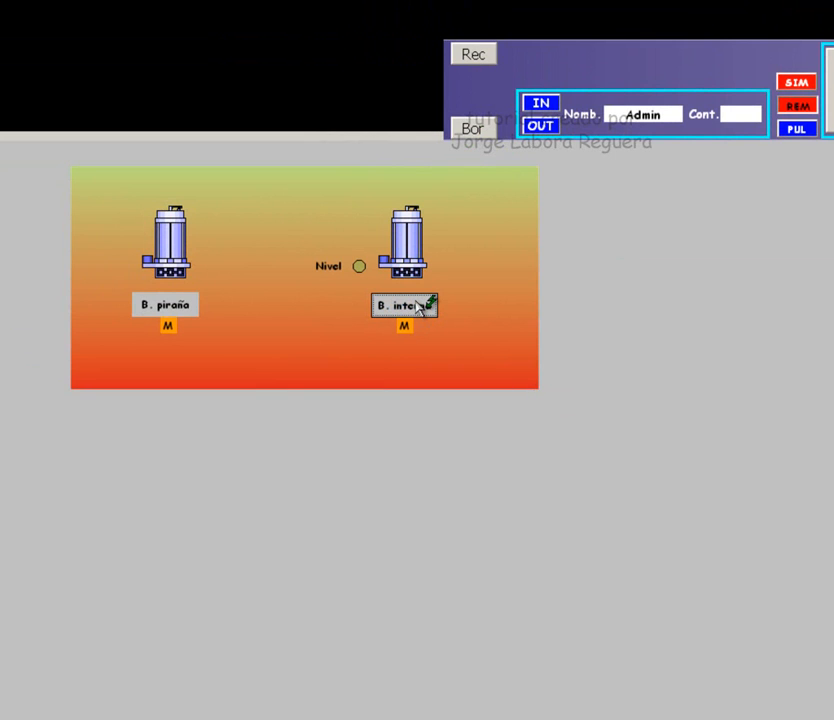
click(420, 307)
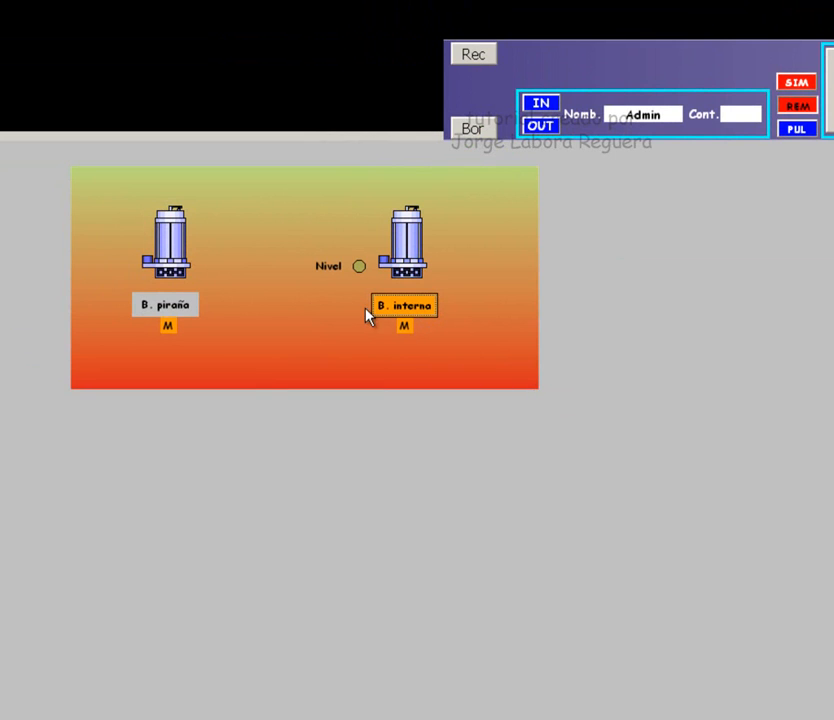
click(190, 310)
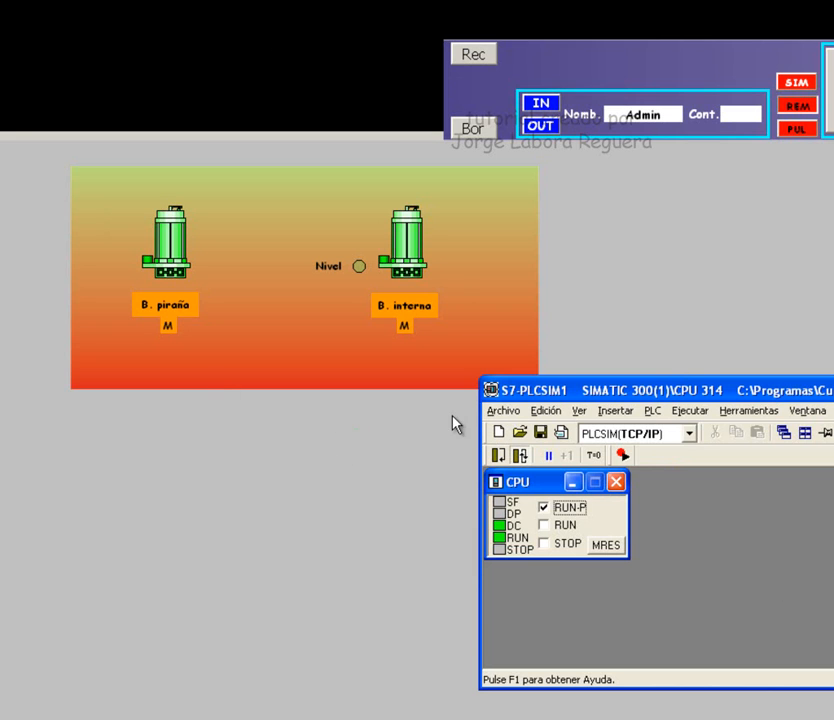
Put the simulated CPU into STOP, then restart it in RUN-P.
click(546, 546)
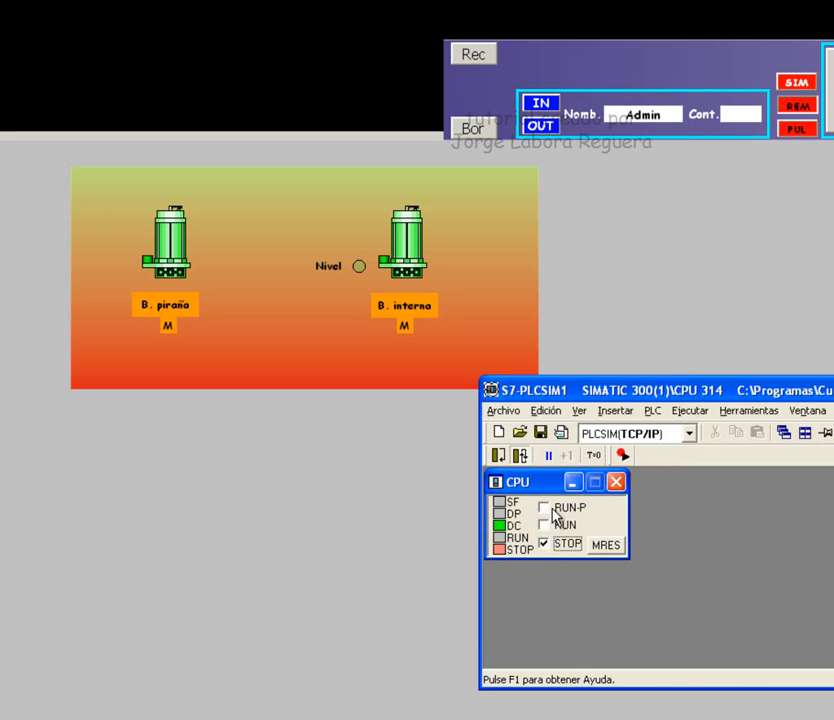
click(556, 513)
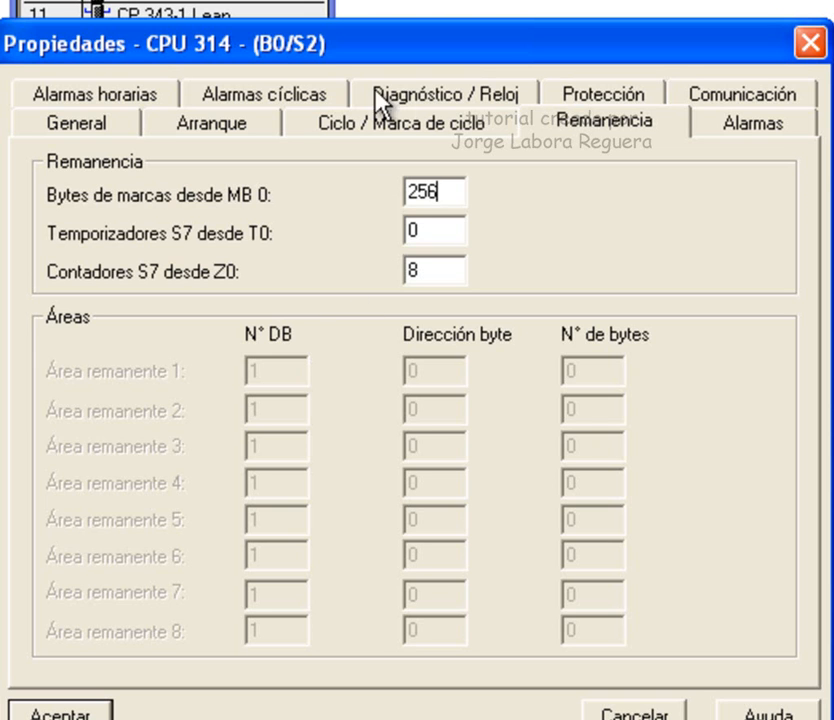
Make 256 marker bytes from MB 0 retentive, then switch B. interna on and off.
key(ctrl+shift+Tab)
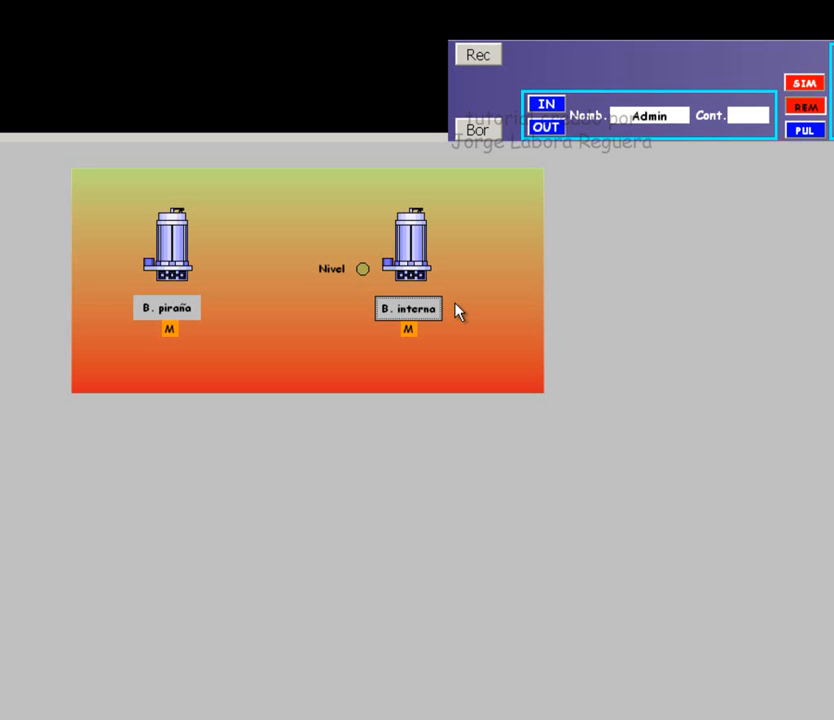
click(455, 305)
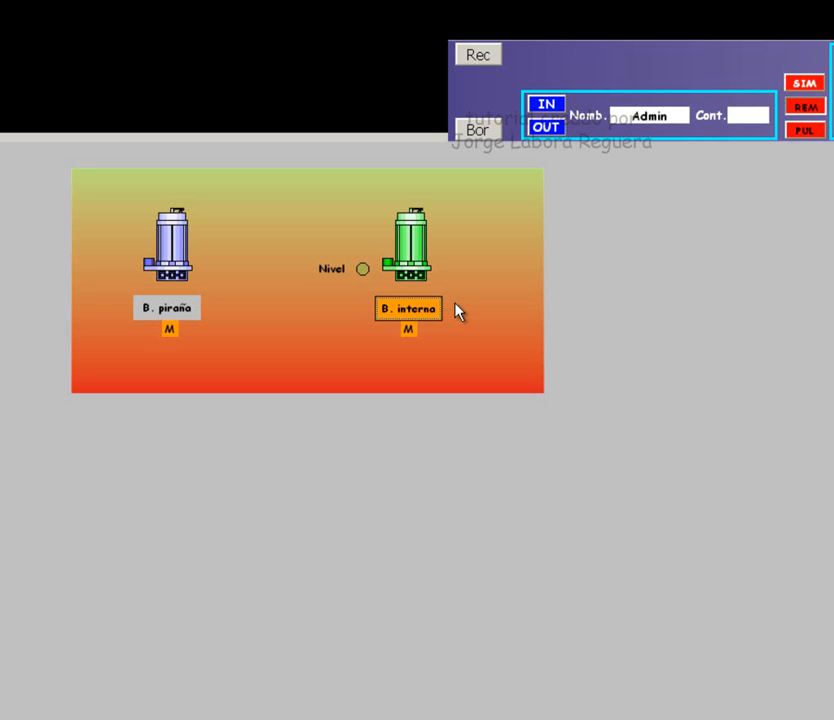
click(455, 312)
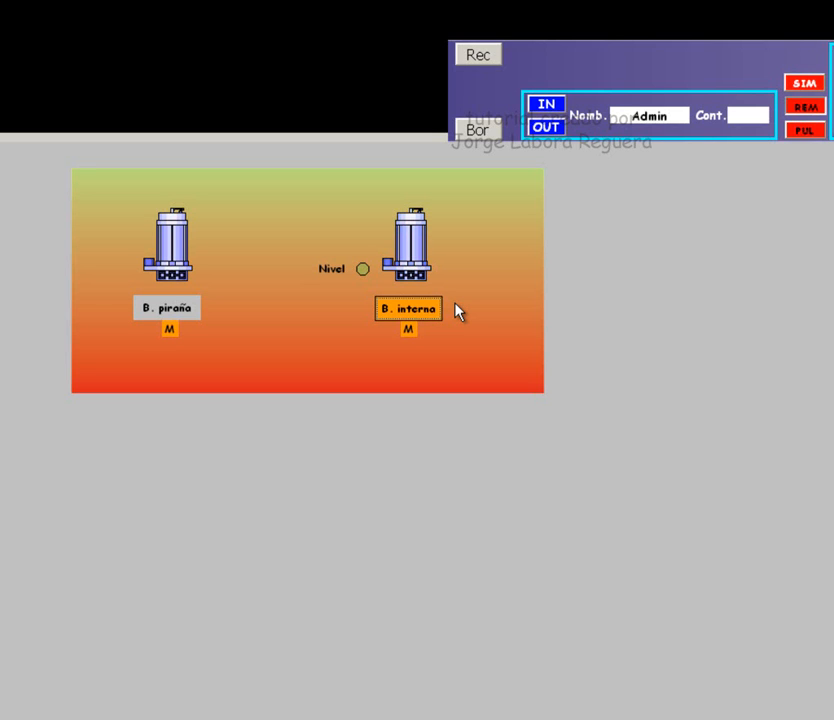